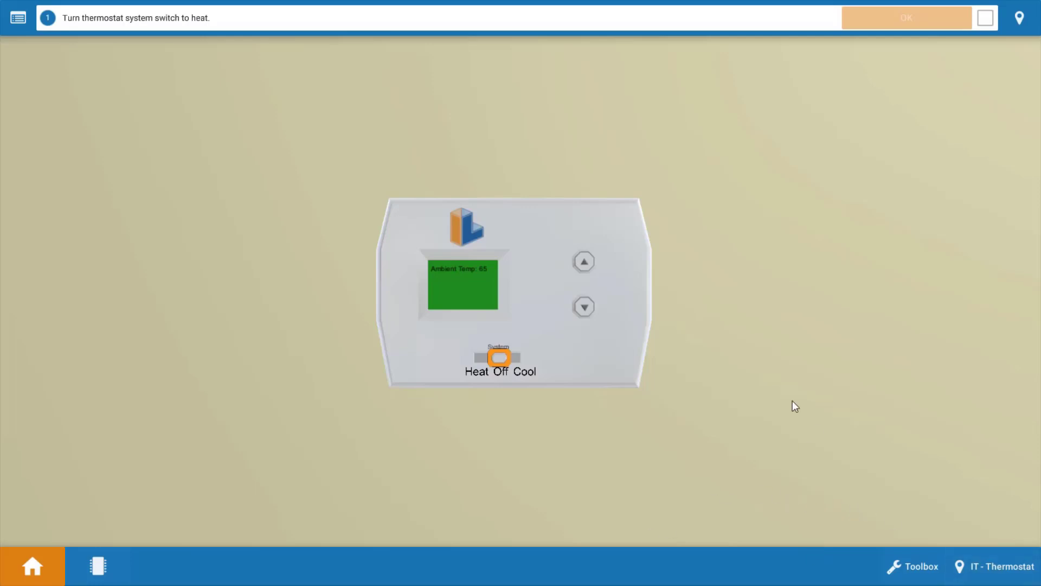
Switch the thermostat System to Heat, with a 72 set temperature against 65 ambient
{"action": "left_click", "coordinate": [499, 357]}
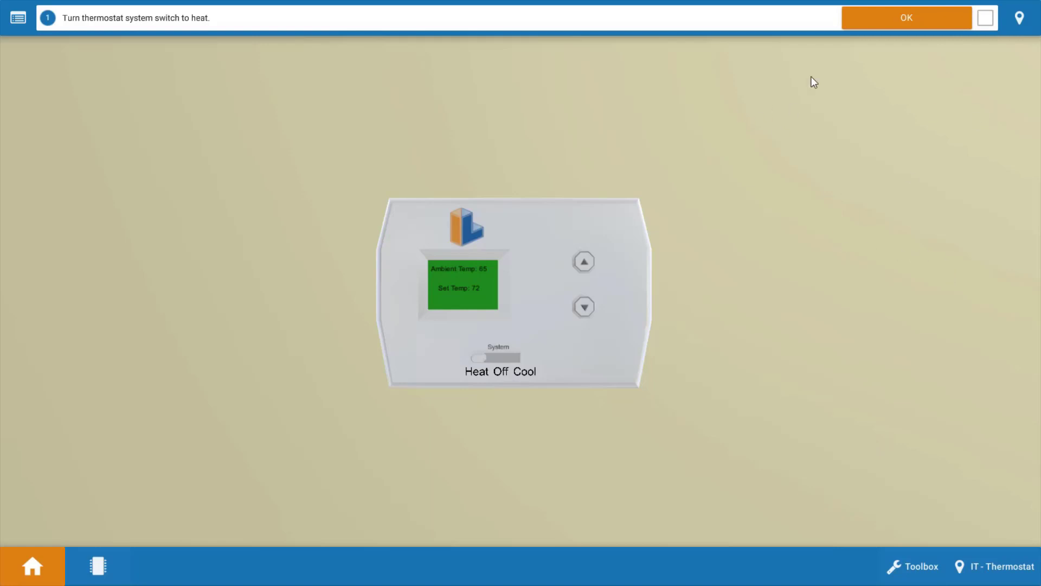
Confirm the thermostat step, take off the burner cover, and view the burners from above
{"action": "left_click", "coordinate": [930, 21]}
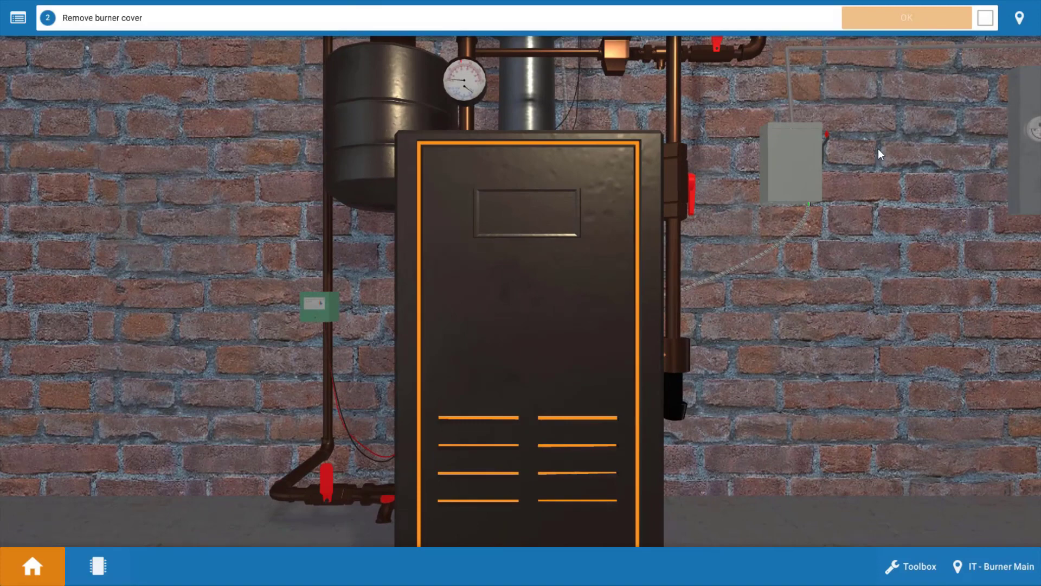
{"action": "left_click", "coordinate": [581, 343]}
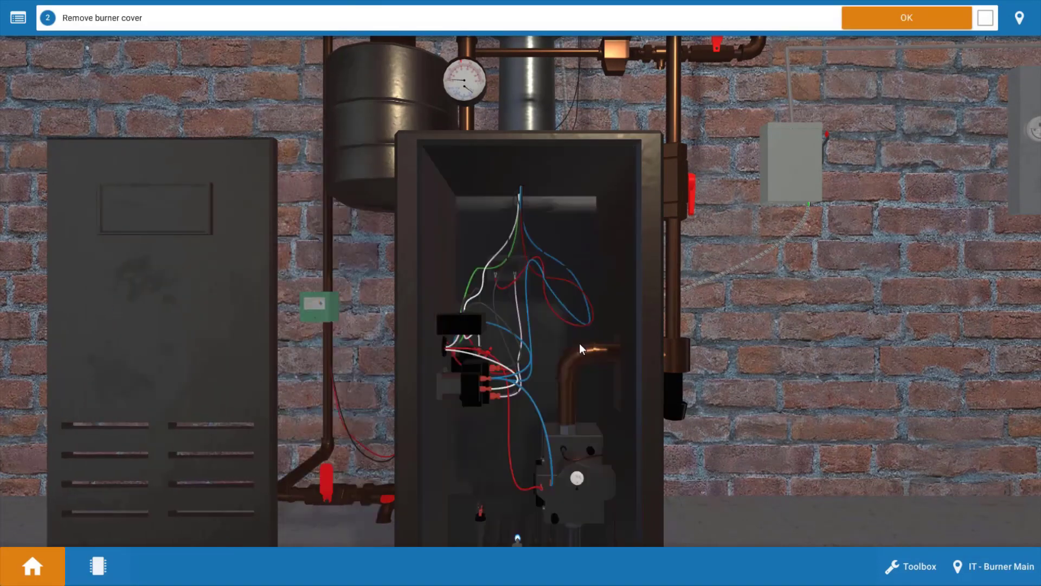
{"action": "left_click", "coordinate": [905, 19]}
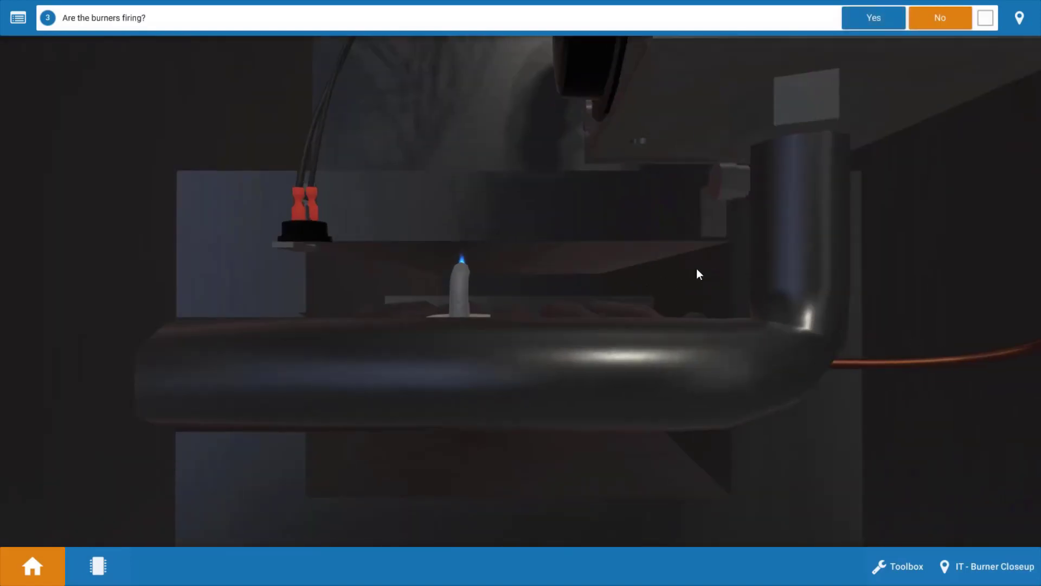
{"action": "left_click_drag", "start_coordinate": [642, 365], "coordinate": [707, 340]}
Answer No to 'Are the burners firing?' and Yes to 'Is circulator running?'
{"action": "left_click", "coordinate": [937, 23]}
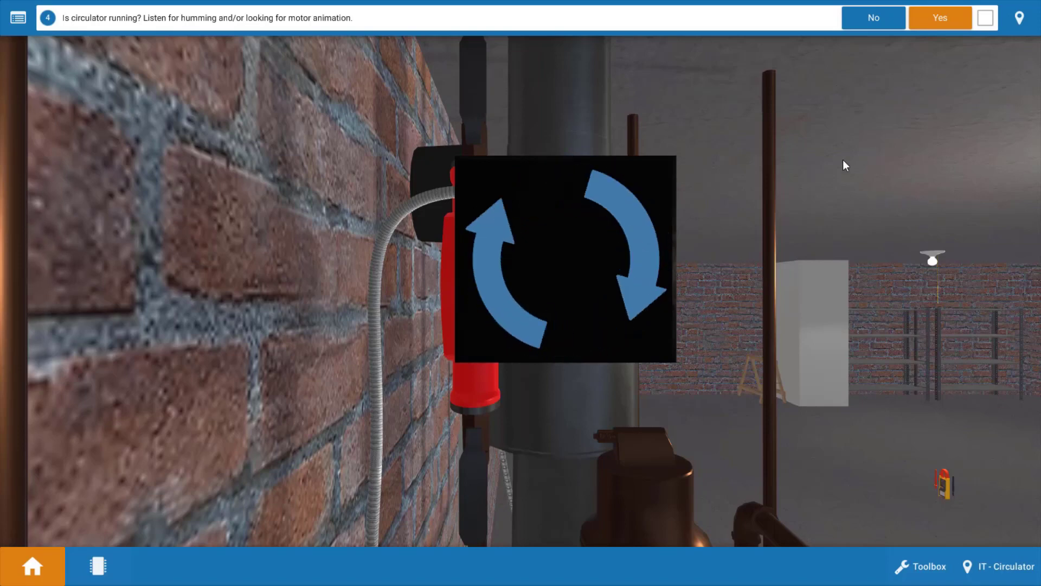
{"action": "left_click", "coordinate": [926, 22]}
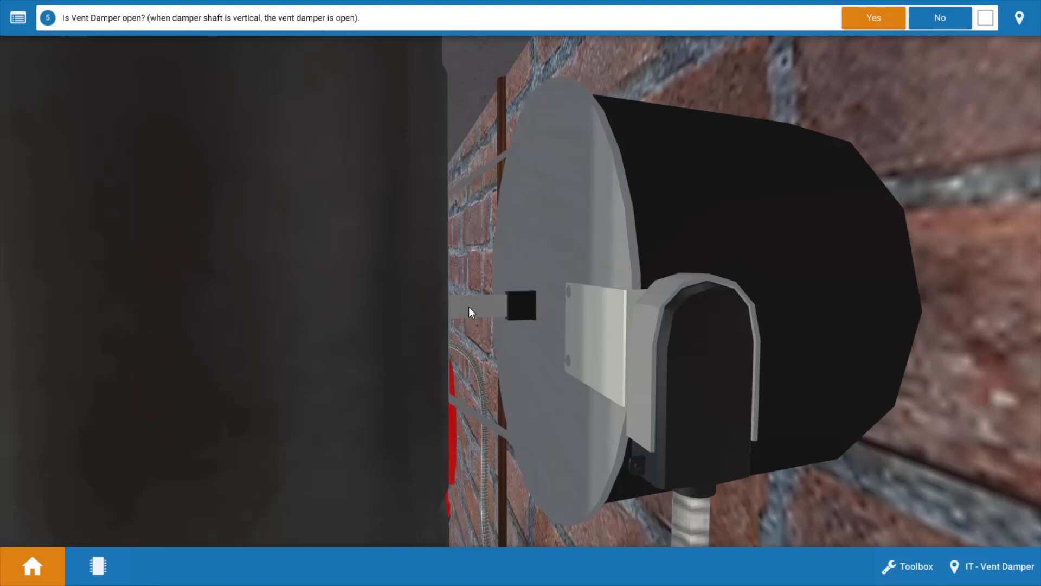
Answer Yes to the vent damper being open and Yes to the pilot flame being lit
{"action": "left_click", "coordinate": [890, 15]}
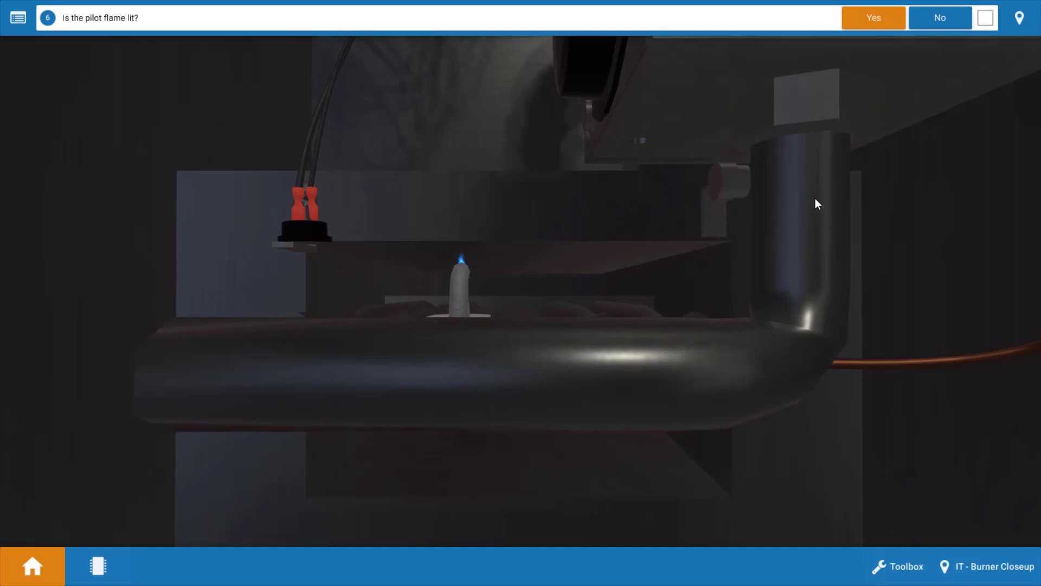
{"action": "left_click_drag", "start_coordinate": [816, 203], "coordinate": [790, 249]}
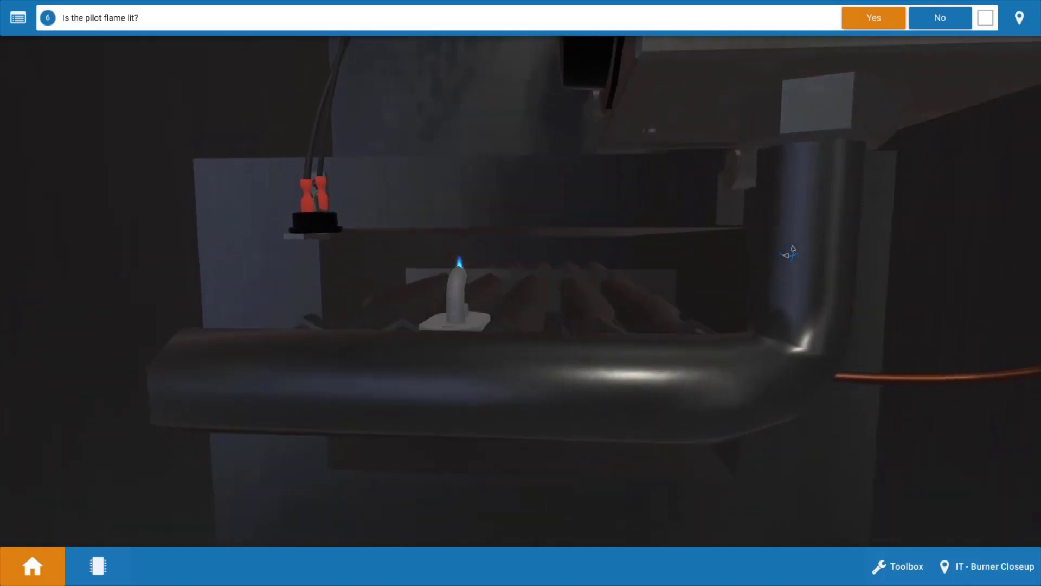
{"action": "left_click", "coordinate": [874, 19]}
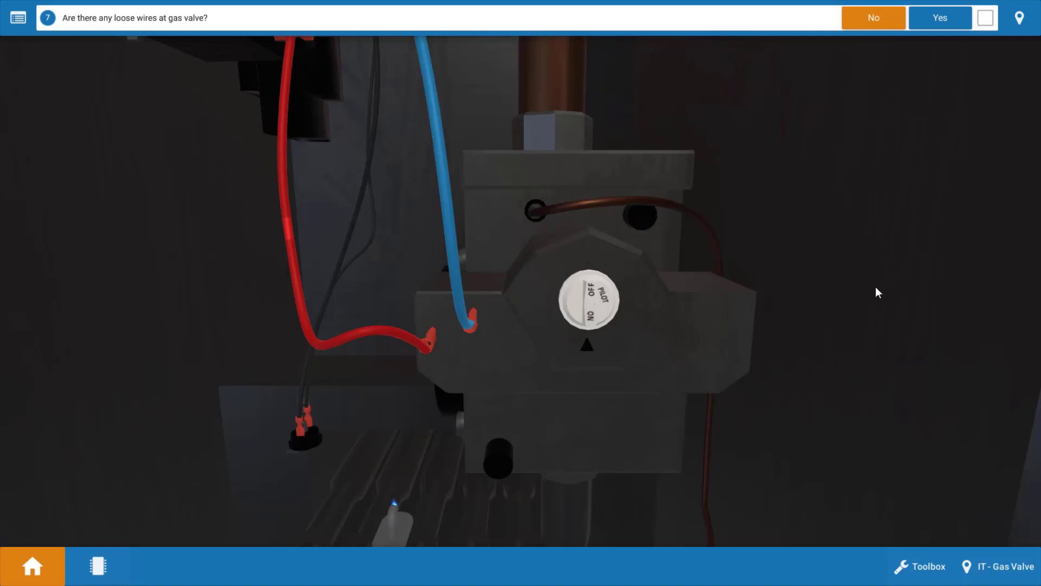
Answer No to 'Are there any loose wires at gas valve?'
{"action": "left_click", "coordinate": [891, 26]}
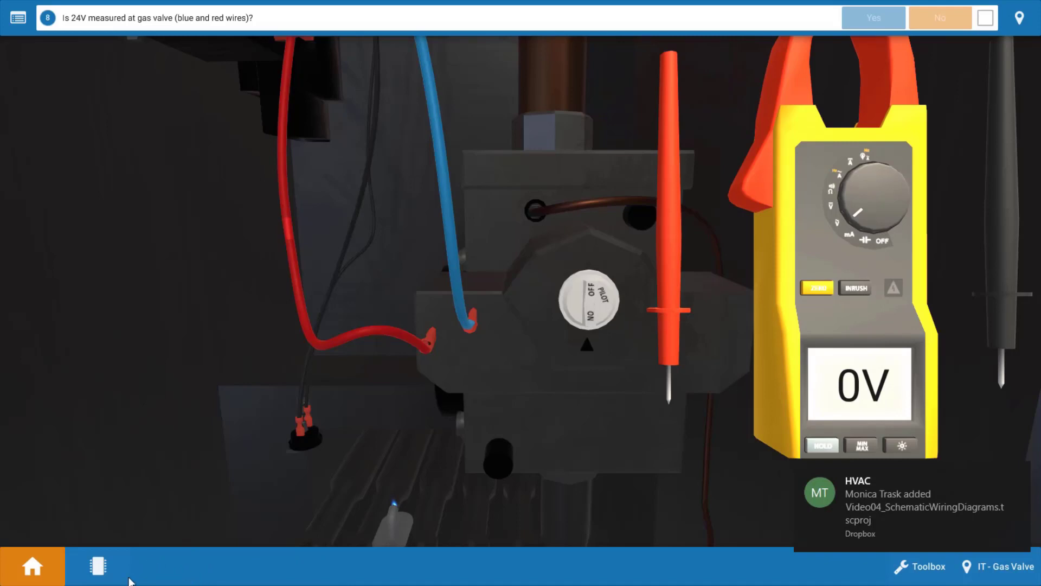
{"action": "left_click", "coordinate": [100, 572]}
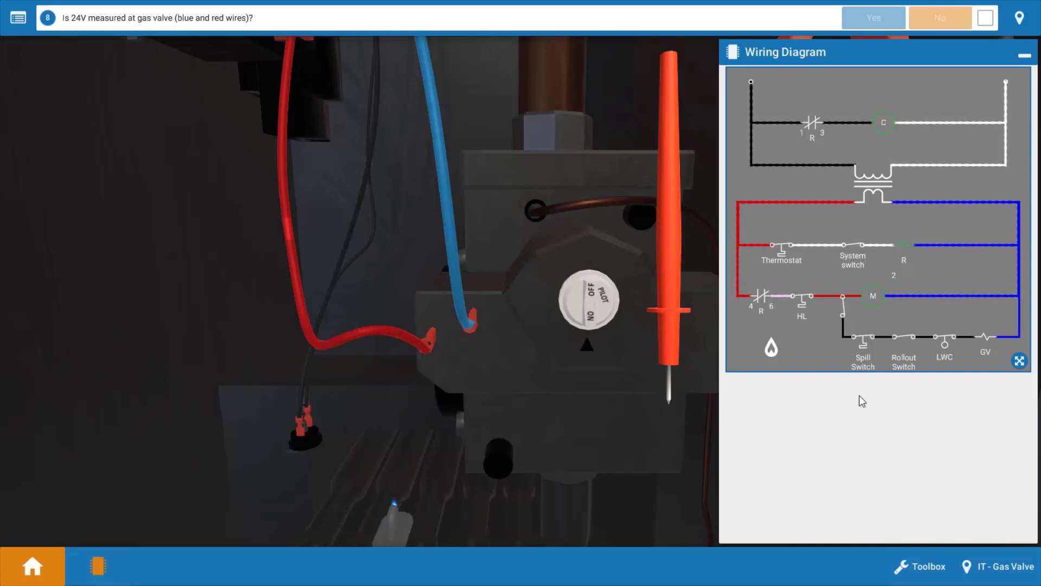
Put the red lead on the blue-wire and black lead on the red-wire gas valve terminals, reading 0V
{"action": "left_click", "coordinate": [1023, 58]}
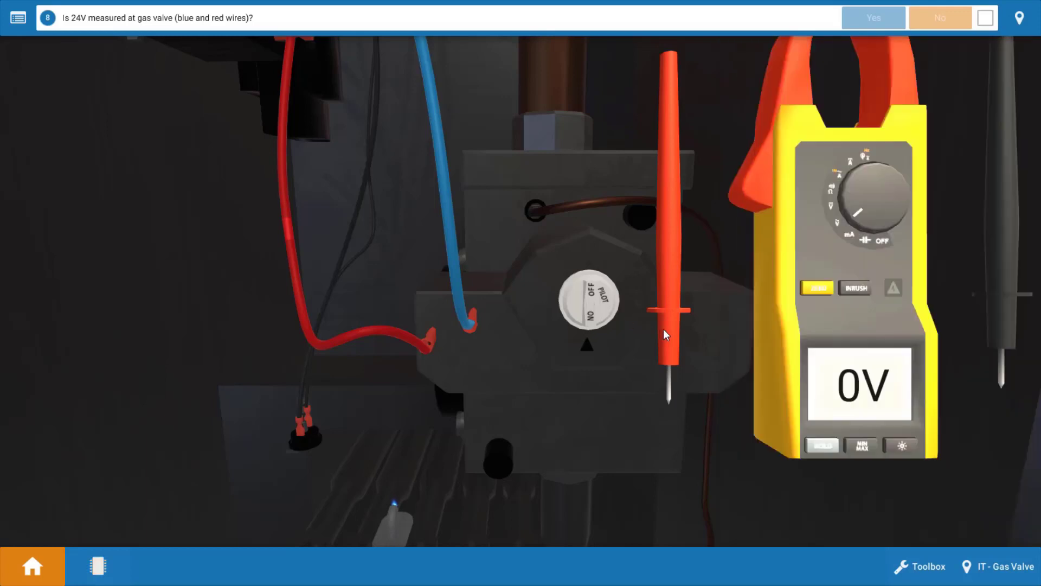
{"action": "left_click", "coordinate": [663, 331]}
{"action": "left_click", "coordinate": [473, 326]}
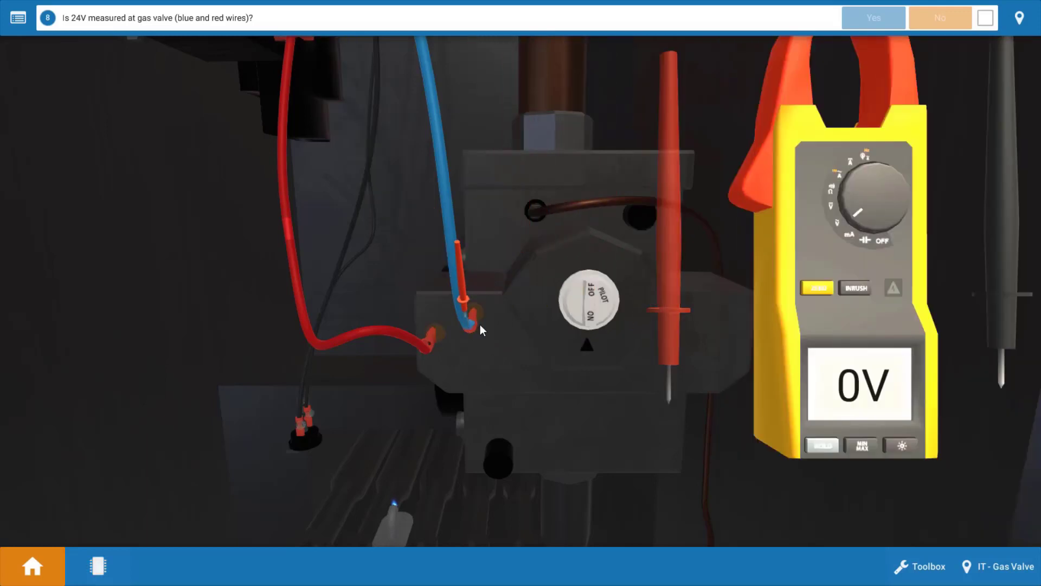
{"action": "left_click", "coordinate": [997, 317]}
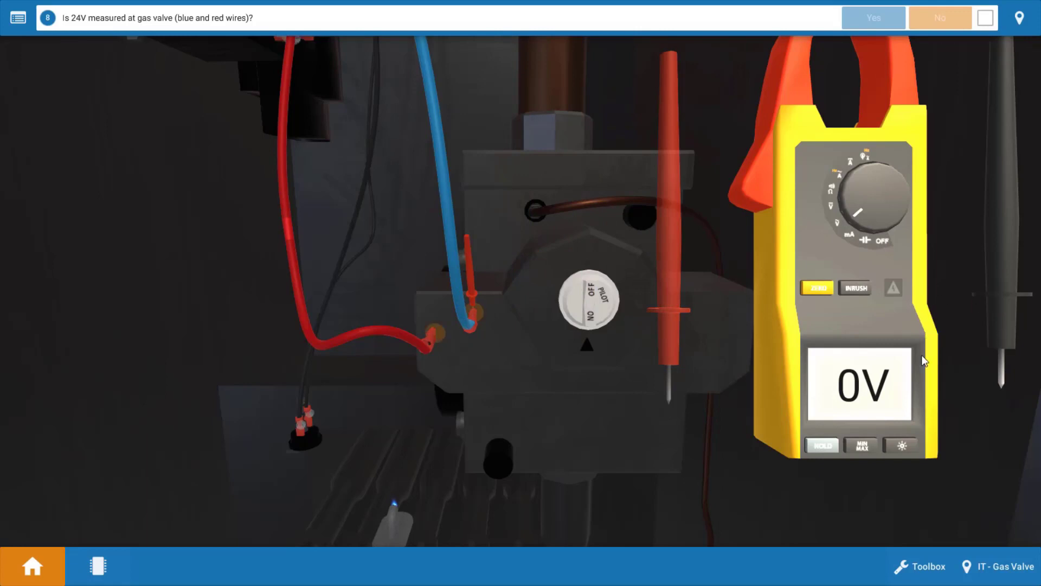
{"action": "left_click", "coordinate": [419, 341]}
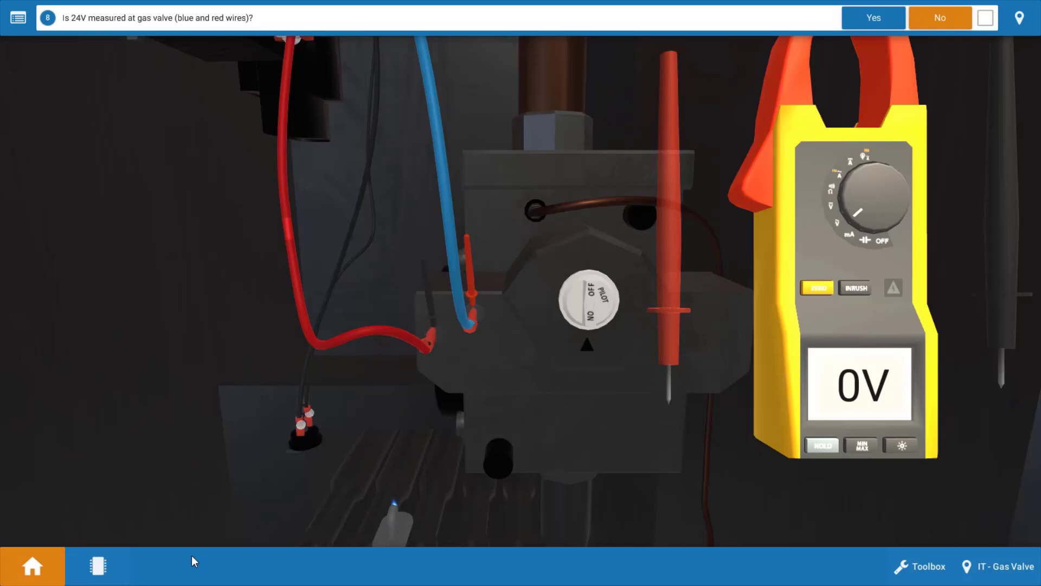
{"action": "left_click", "coordinate": [107, 576]}
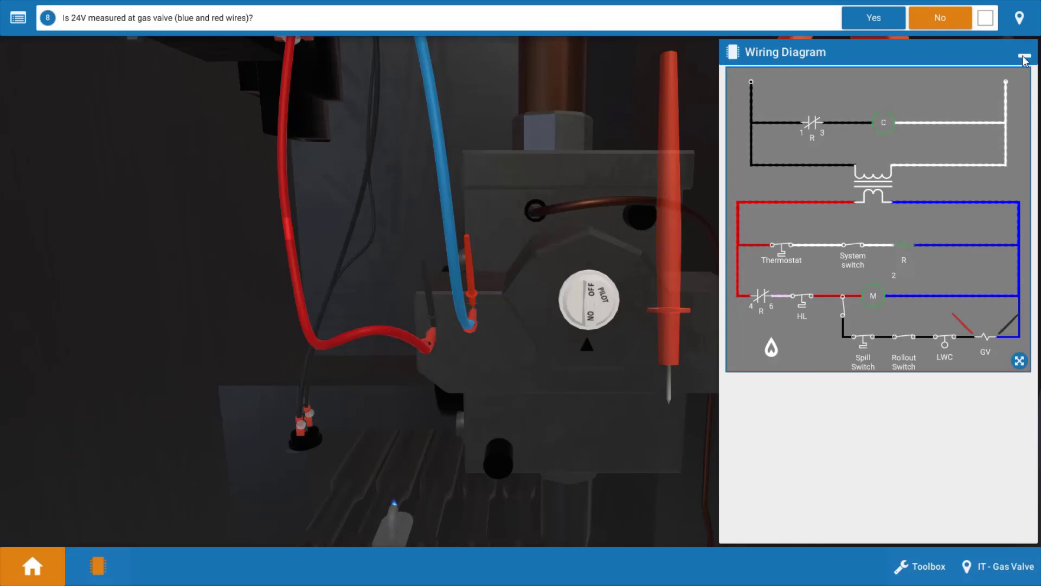
{"action": "left_click", "coordinate": [933, 76]}
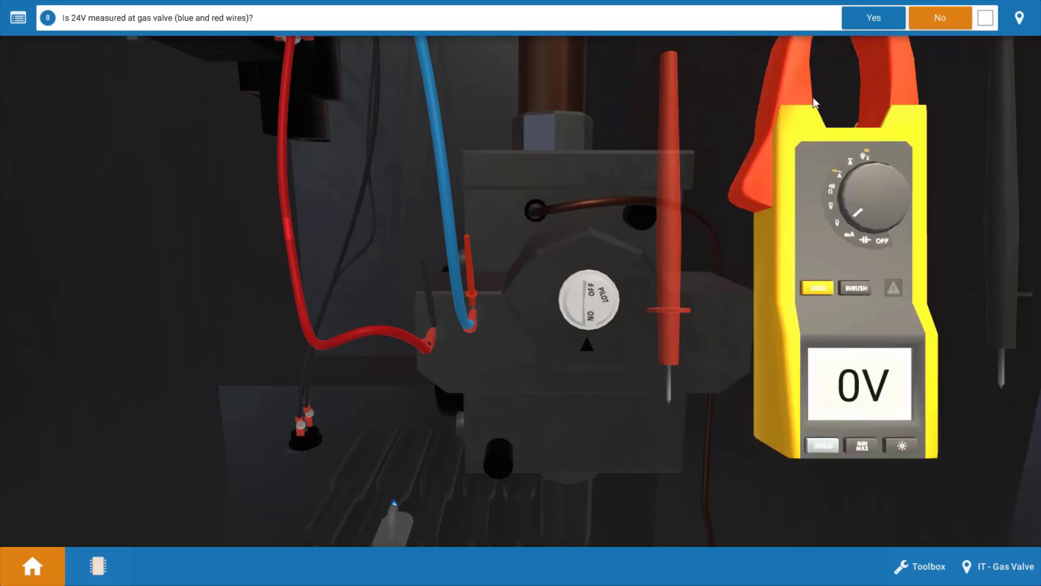
Record no 24V at the gas valve, test the high limit, then probe the spill switch's right terminal
{"action": "left_click", "coordinate": [929, 18]}
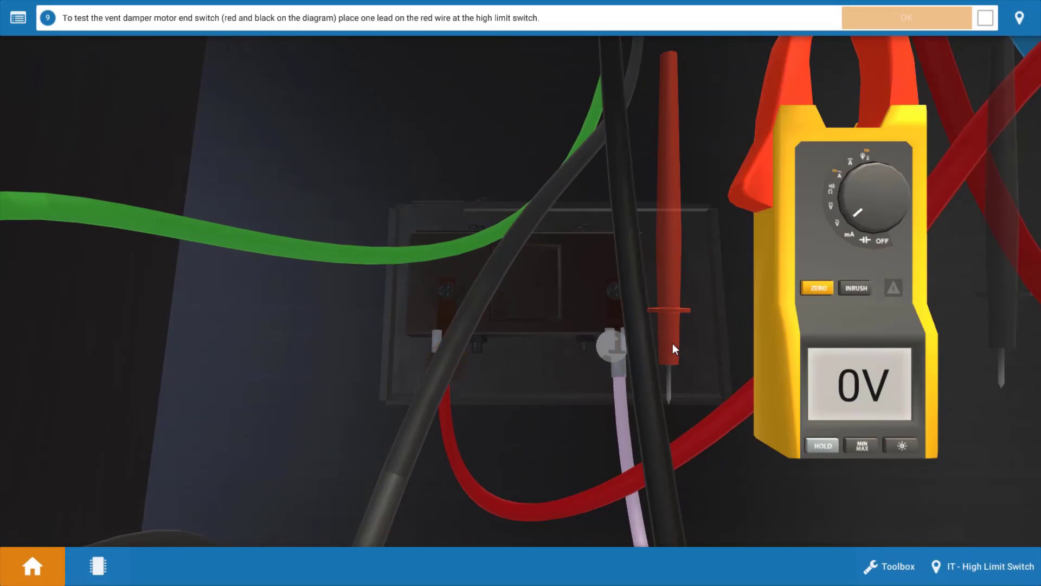
{"action": "left_click", "coordinate": [602, 367]}
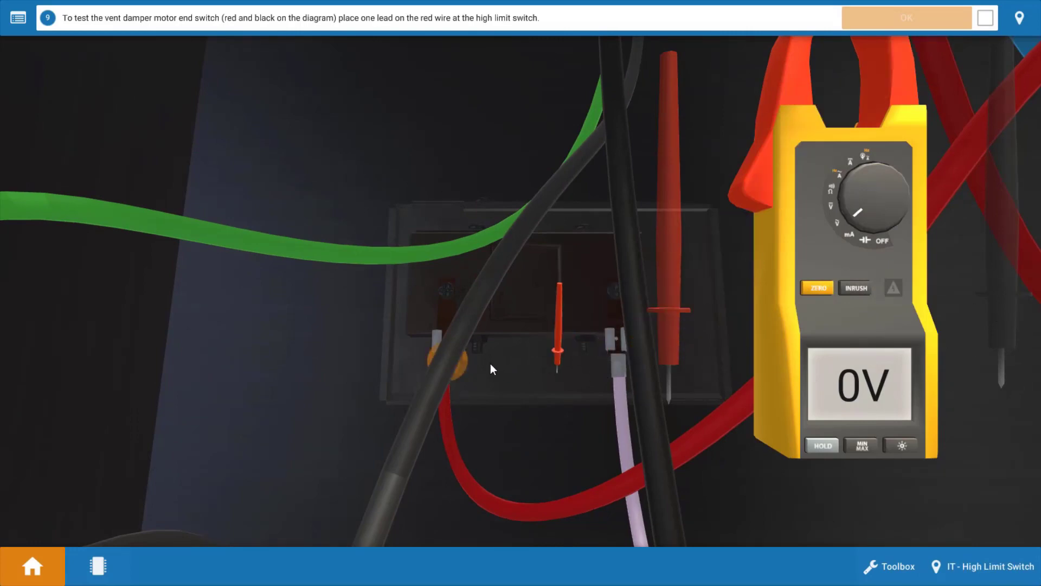
{"action": "left_click", "coordinate": [448, 358]}
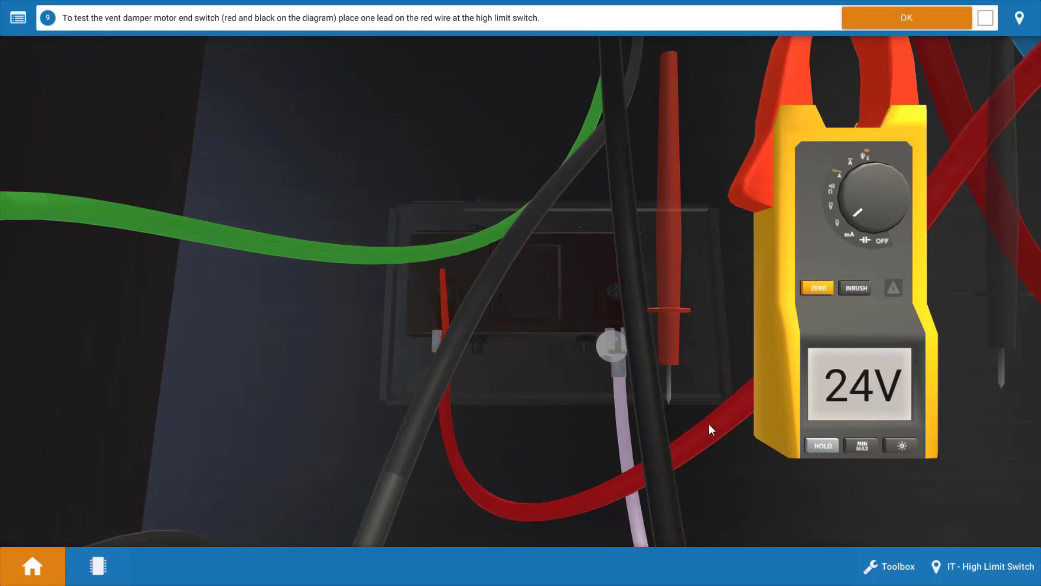
{"action": "left_click", "coordinate": [897, 13]}
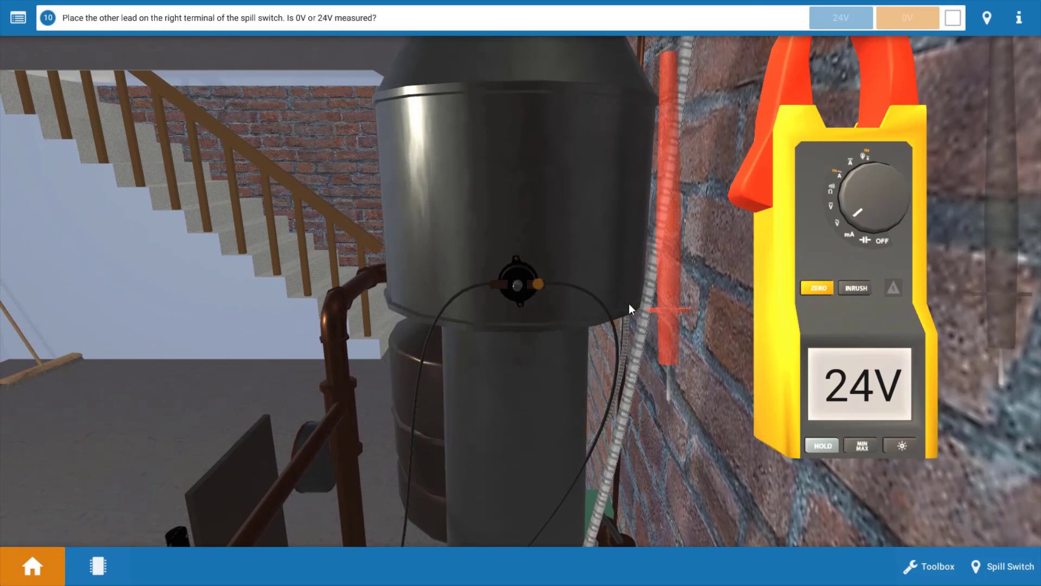
{"action": "left_click", "coordinate": [529, 277]}
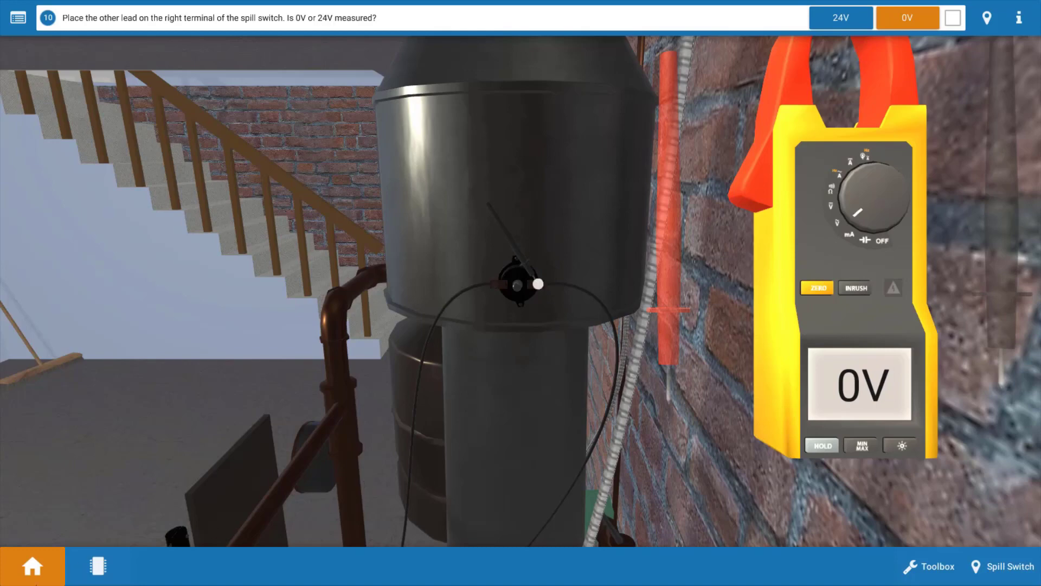
{"action": "left_click", "coordinate": [90, 576]}
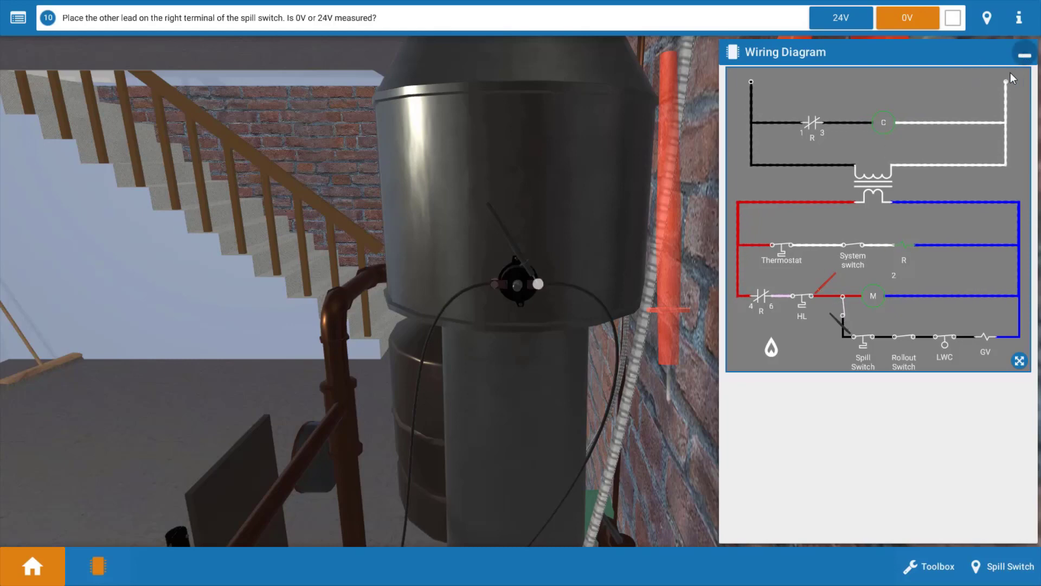
Close the wiring diagram and answer 0V for the spill switch reading in question 10
{"action": "left_click", "coordinate": [1025, 55]}
{"action": "left_click", "coordinate": [885, 20]}
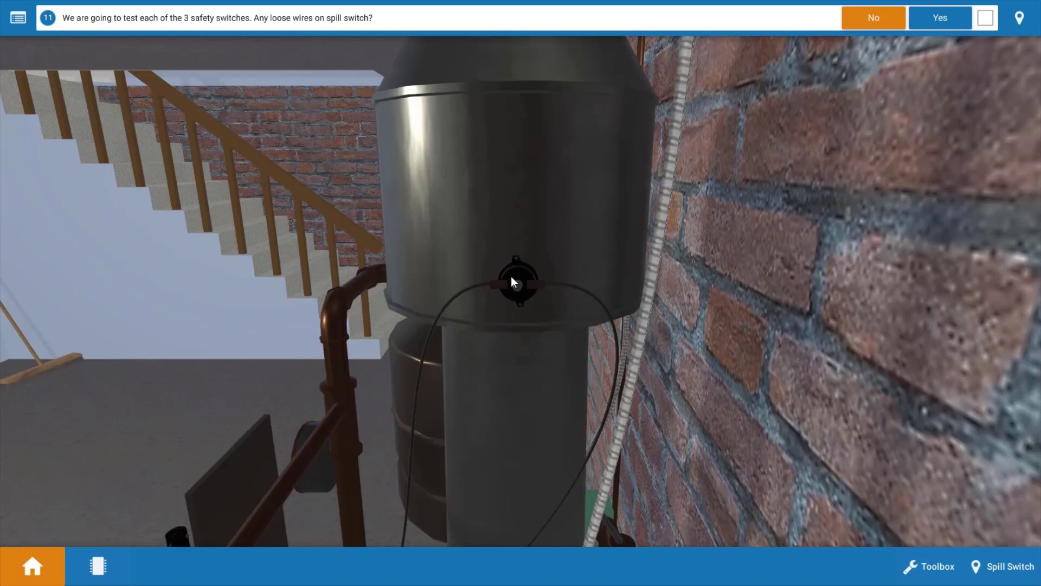
Report no loose spill switch wires, place both probes across the spill switch, and record 0V
{"action": "left_click", "coordinate": [876, 16]}
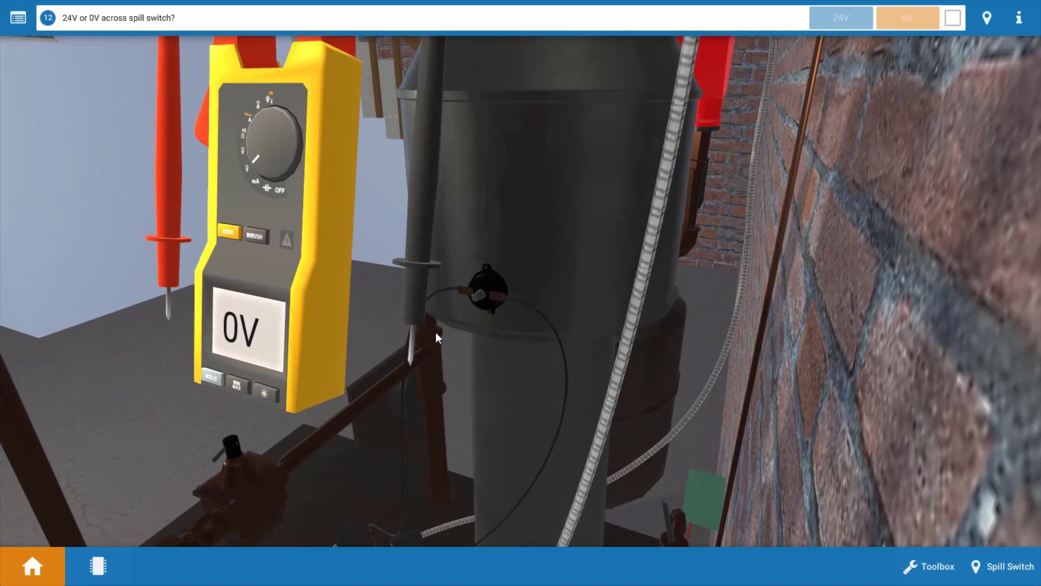
{"action": "left_click", "coordinate": [490, 299]}
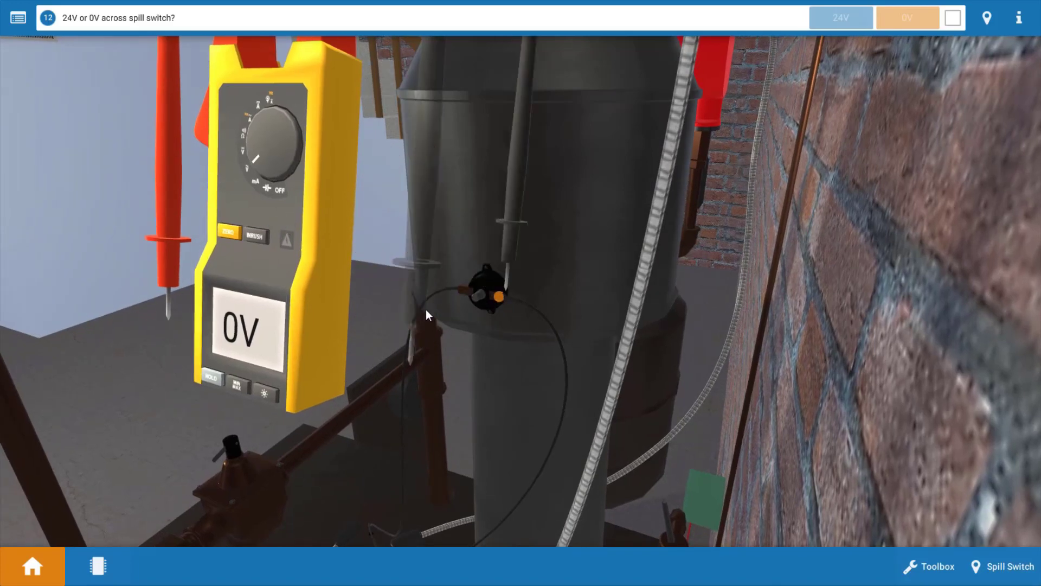
{"action": "left_click", "coordinate": [460, 279]}
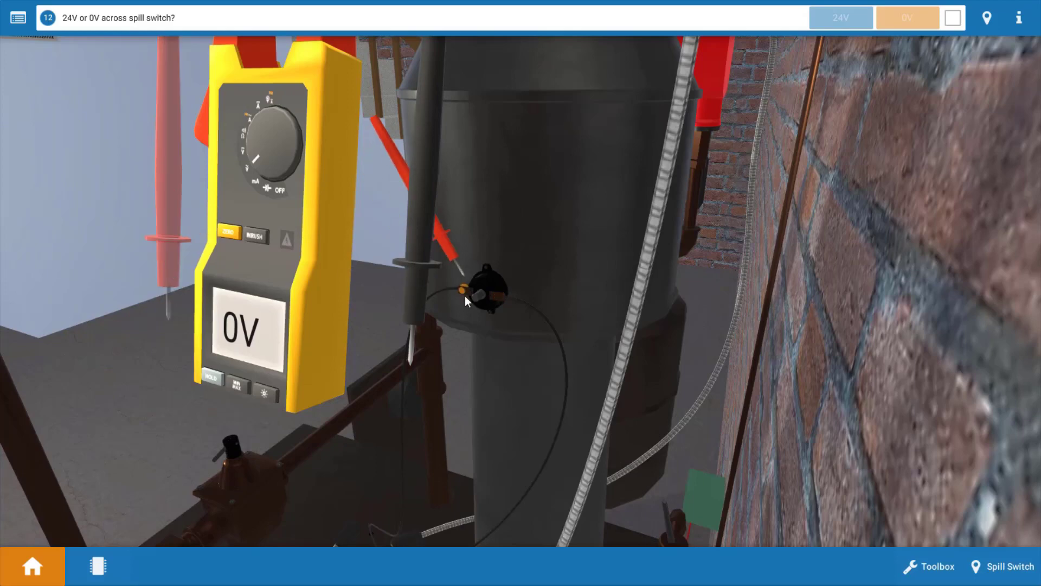
{"action": "left_click", "coordinate": [417, 313]}
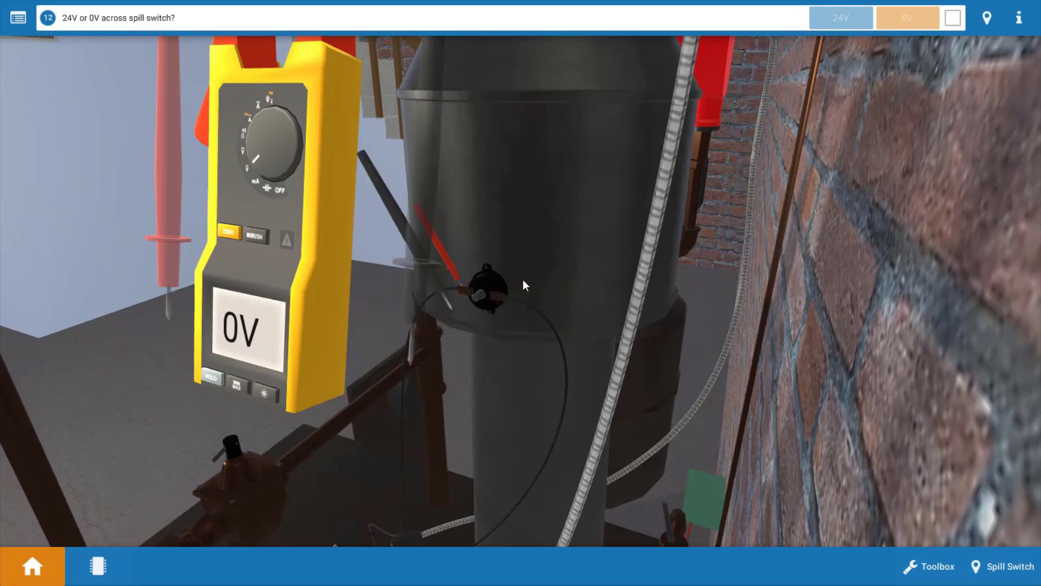
{"action": "left_click", "coordinate": [490, 297]}
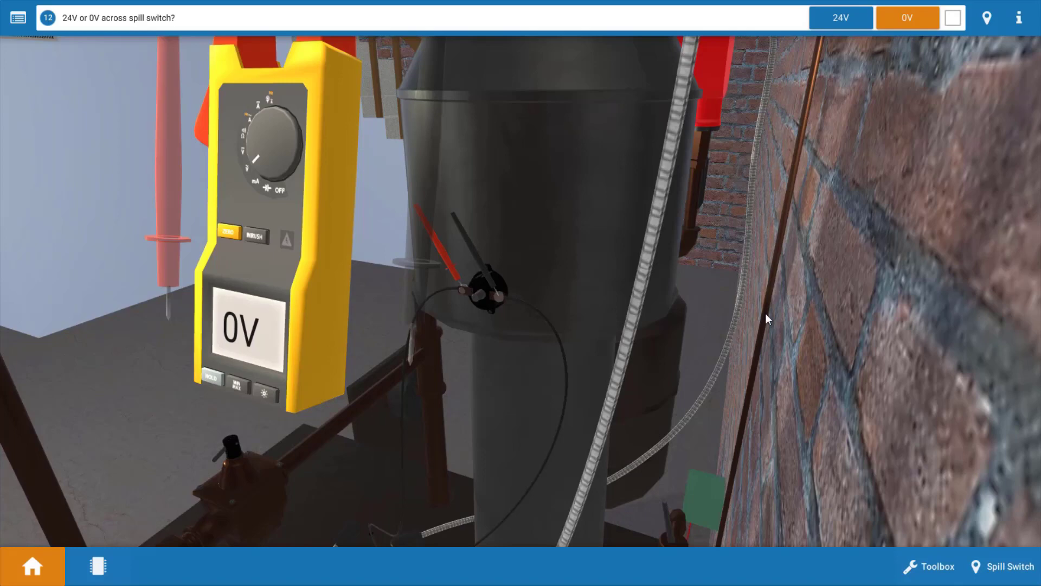
{"action": "left_click", "coordinate": [909, 22]}
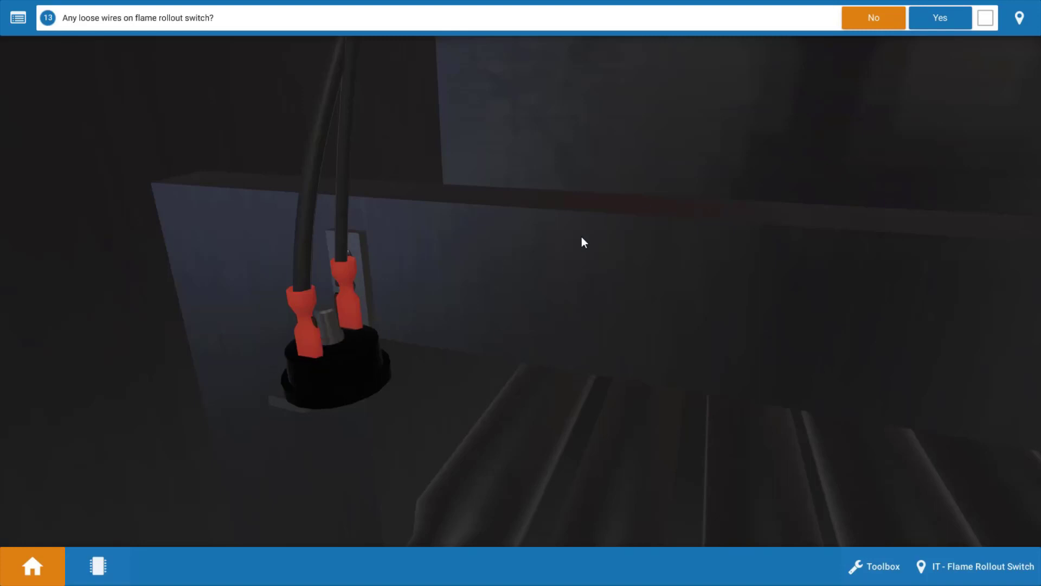
Answer No to question 13 about loose wires on the flame rollout switch
{"action": "left_click", "coordinate": [860, 17]}
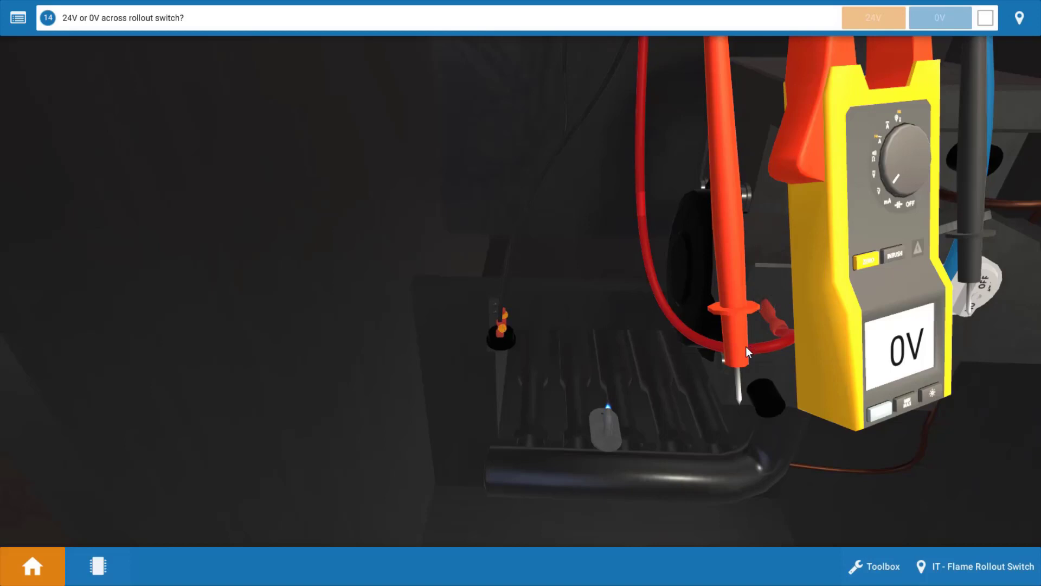
Clip the red and black meter probes onto the two flame rollout switch terminals, reading 24V
{"action": "left_click", "coordinate": [724, 353]}
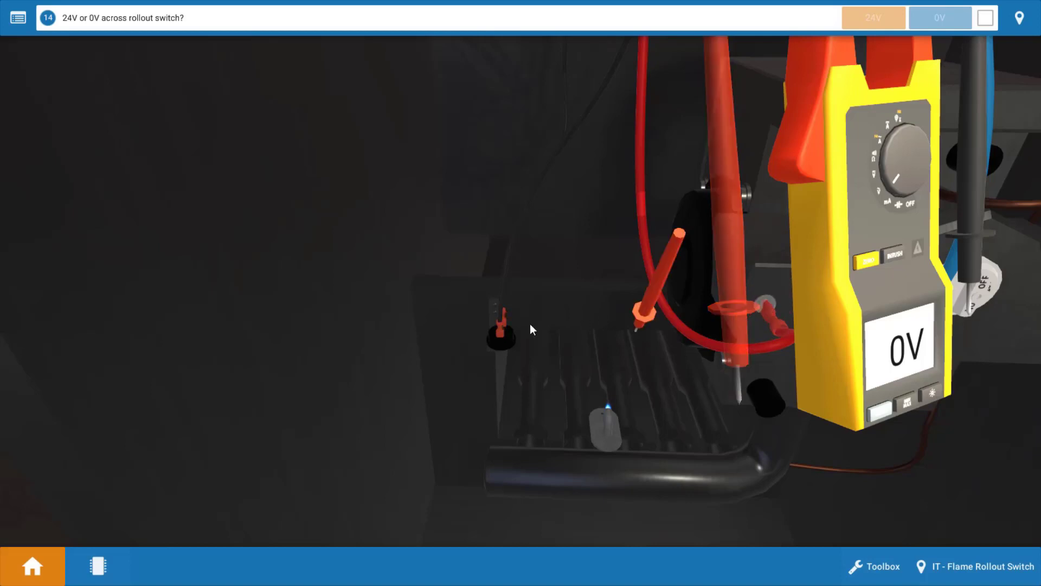
{"action": "left_click", "coordinate": [502, 322]}
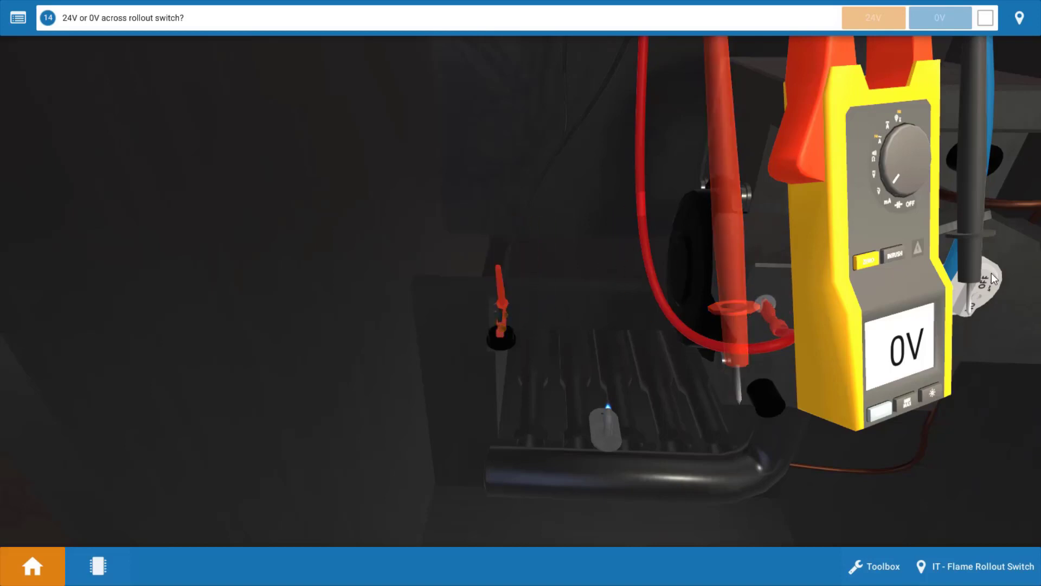
{"action": "left_click", "coordinate": [971, 275]}
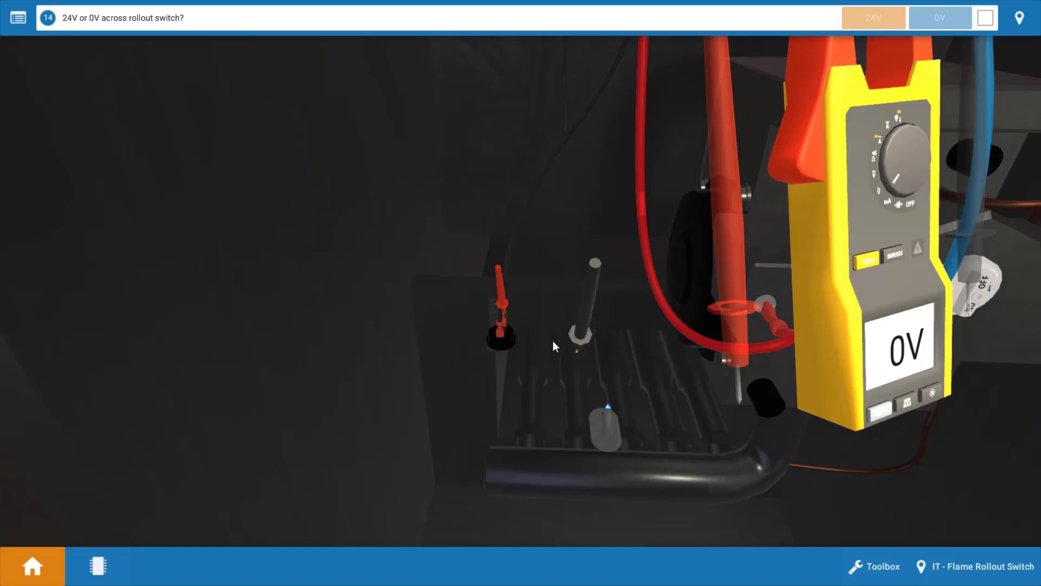
{"action": "left_click", "coordinate": [492, 333]}
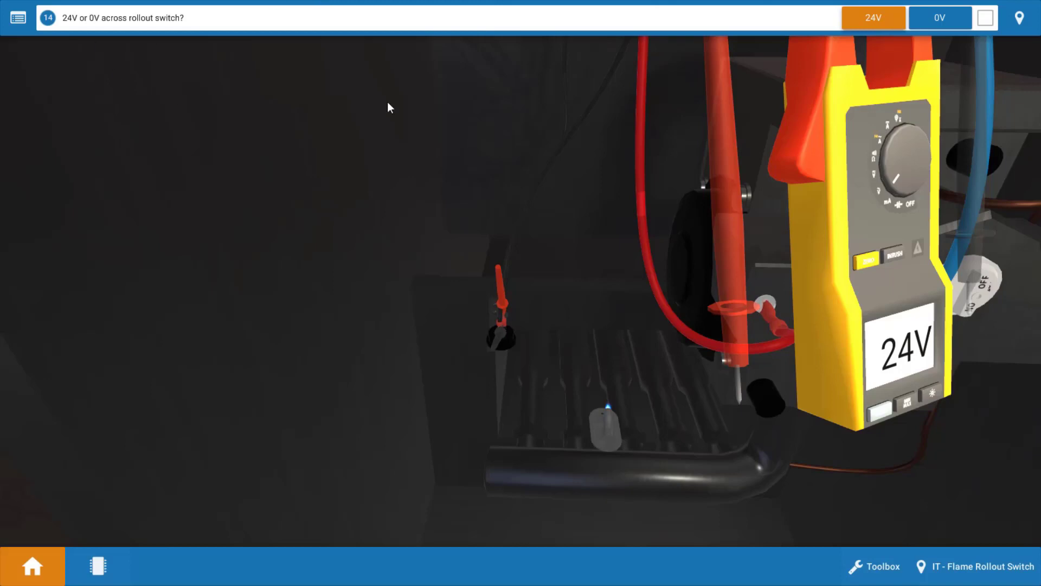
{"action": "left_click", "coordinate": [13, 19]}
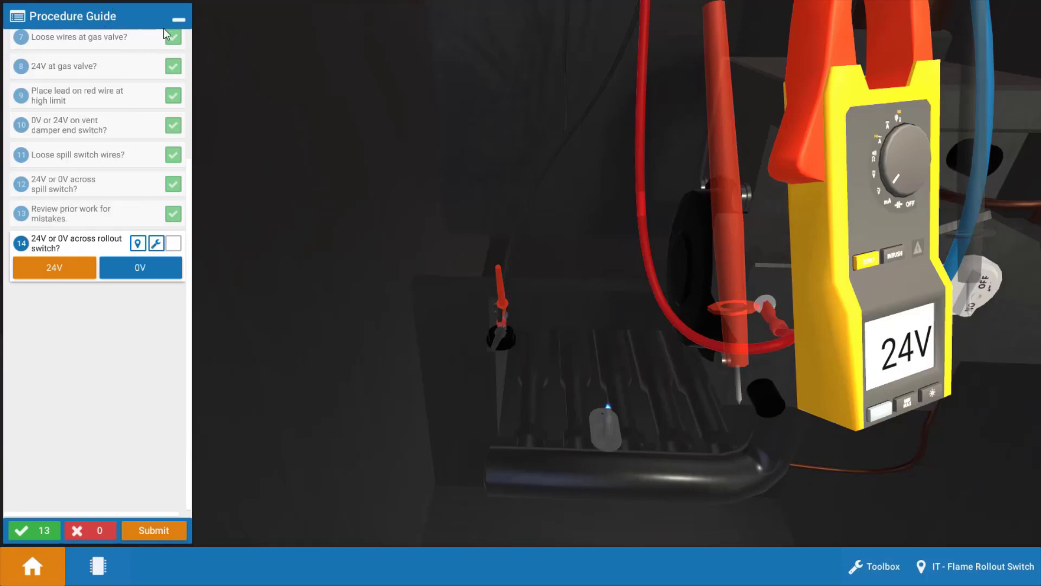
{"action": "left_click", "coordinate": [178, 20]}
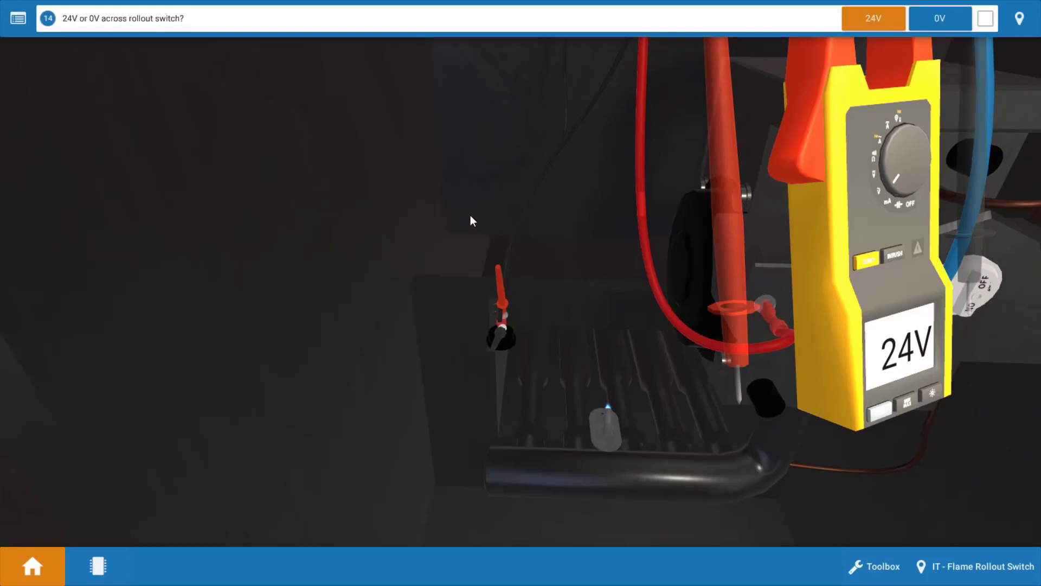
Answer 24V across the rollout switch, then replace the open flame rollout switch
{"action": "left_click", "coordinate": [868, 17]}
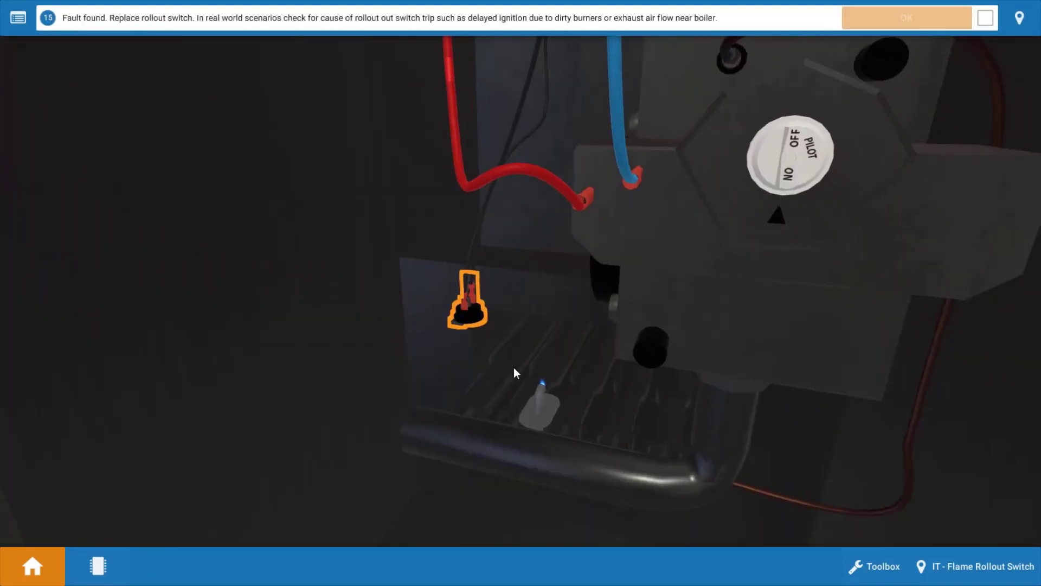
{"action": "left_click", "coordinate": [477, 314]}
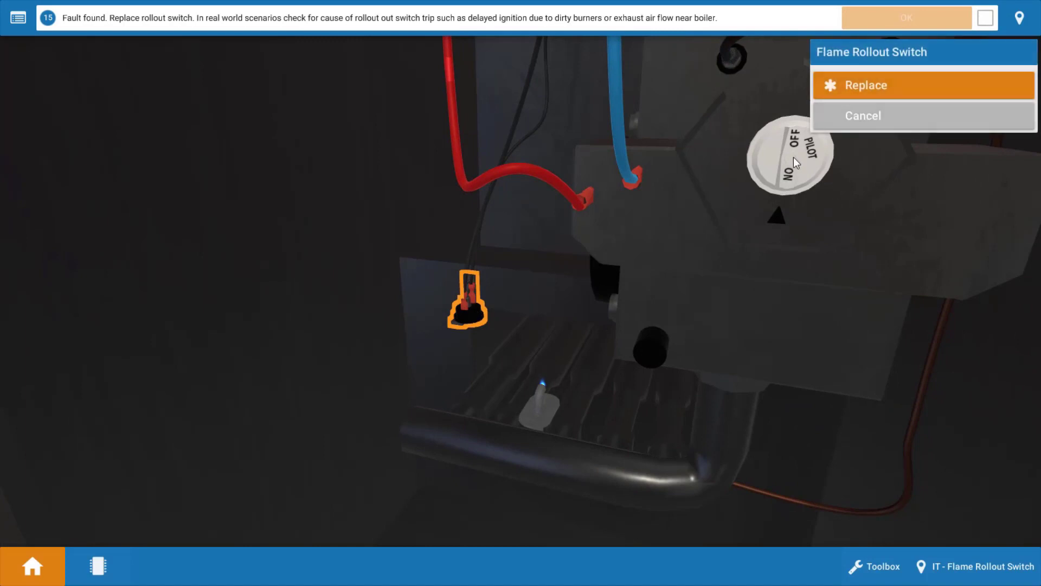
{"action": "left_click", "coordinate": [892, 87]}
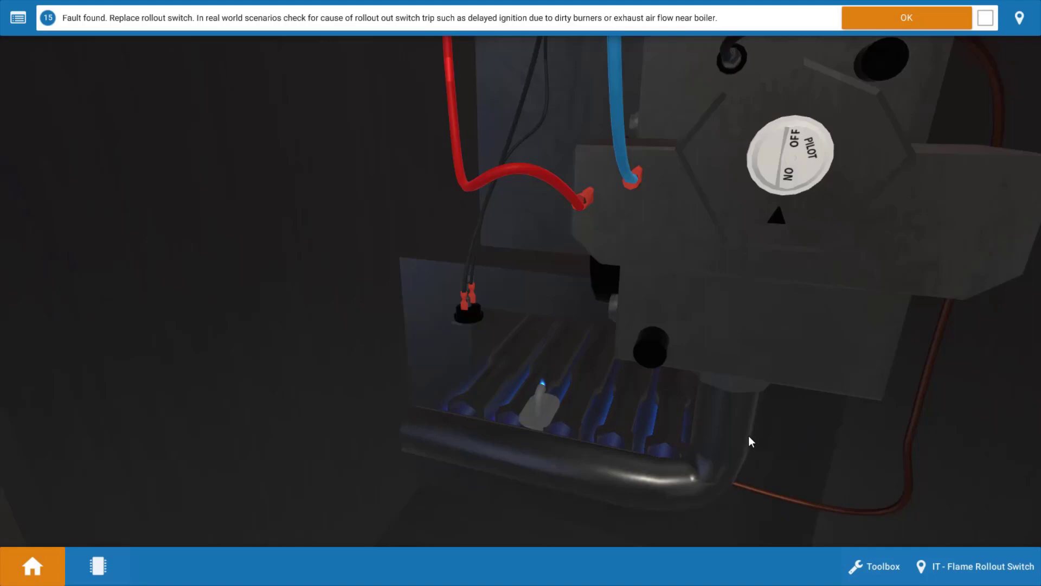
{"action": "left_click", "coordinate": [923, 25]}
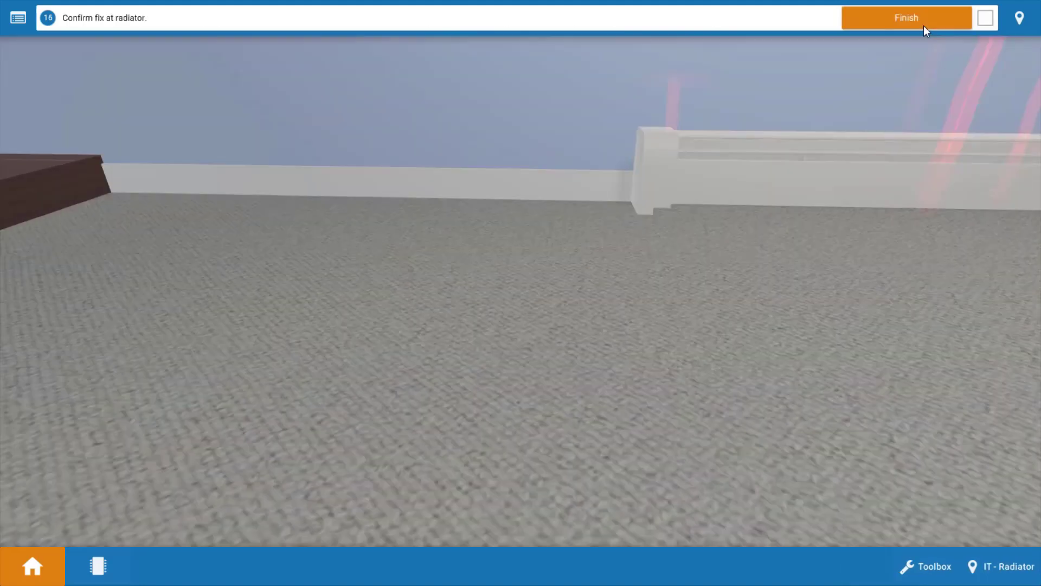